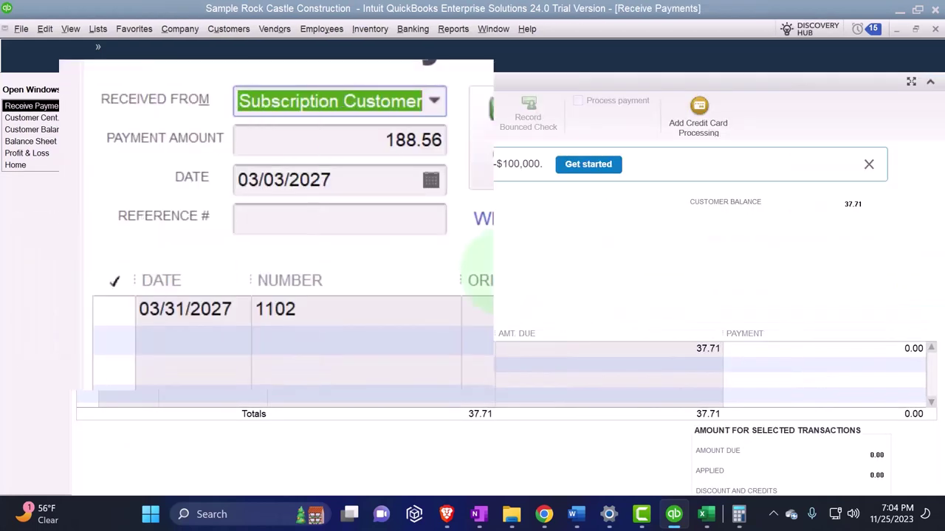
- Close the payment window and open invoice 1102, which shows 37.71 due
{"action": "left_click", "coordinate": [115, 308]}
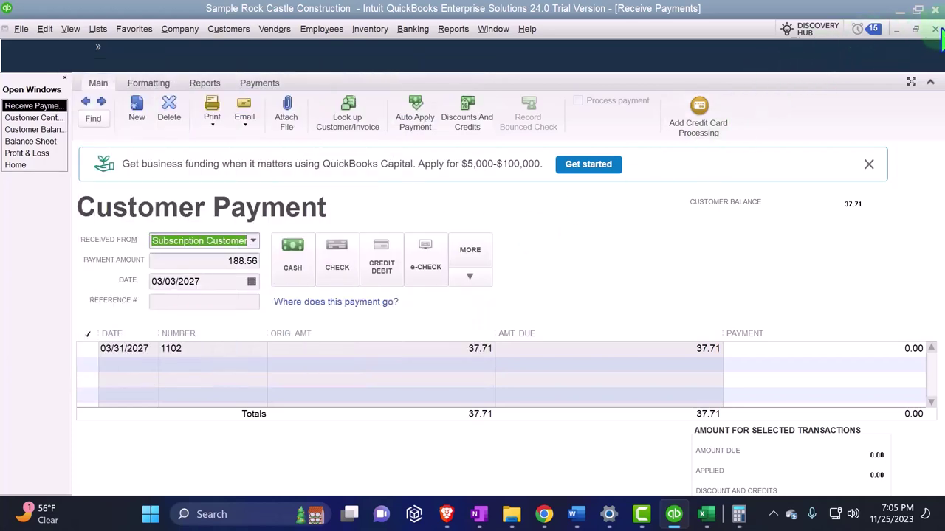
{"action": "left_click", "coordinate": [936, 30]}
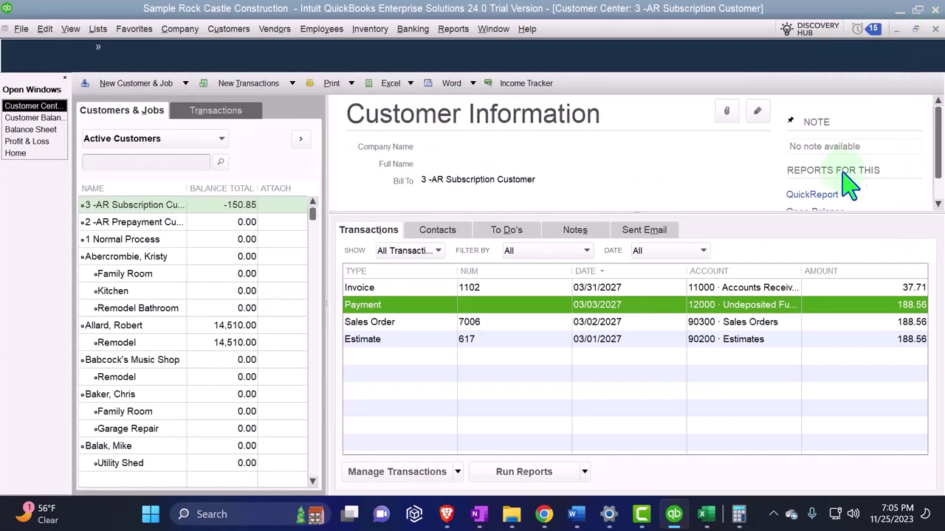
{"action": "double_click", "coordinate": [446, 288]}
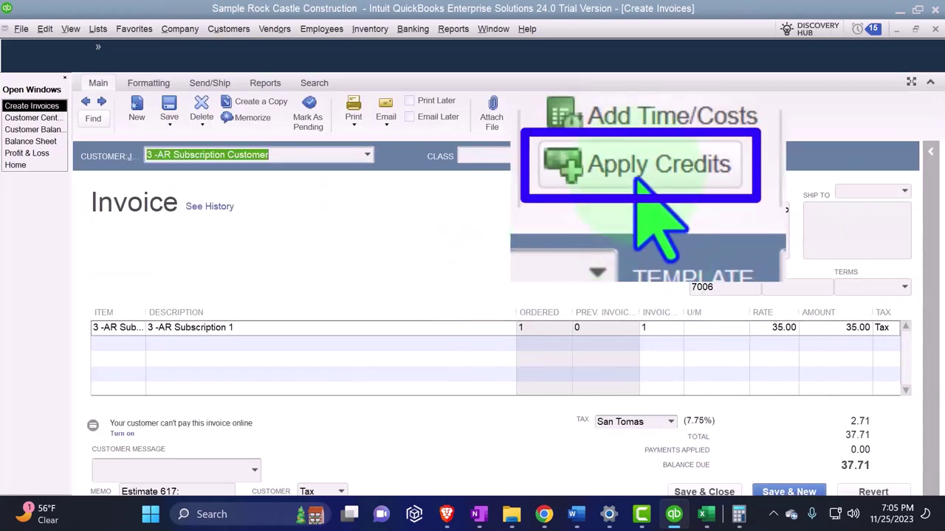
- Apply 37.71 of the customer's 188.56 prepayment credit to invoice 1102
{"action": "left_click", "coordinate": [559, 117]}
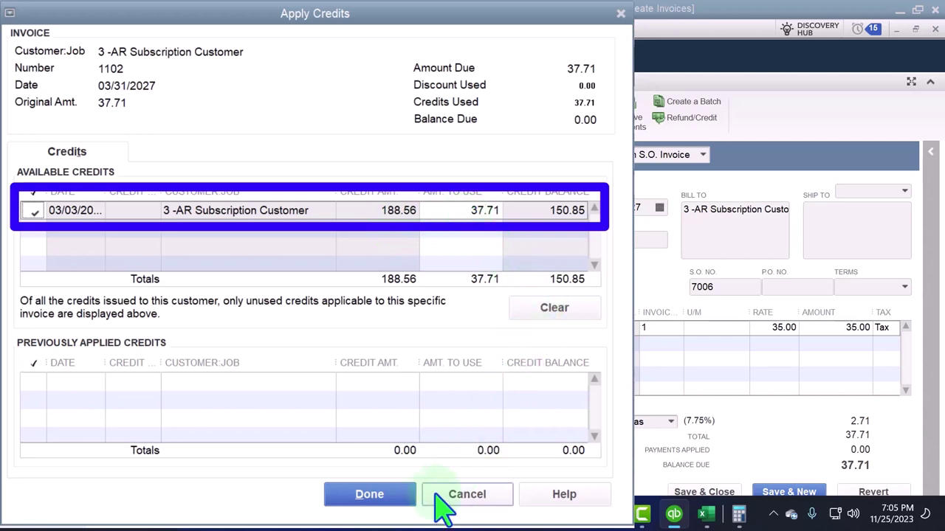
{"action": "left_click", "coordinate": [399, 494]}
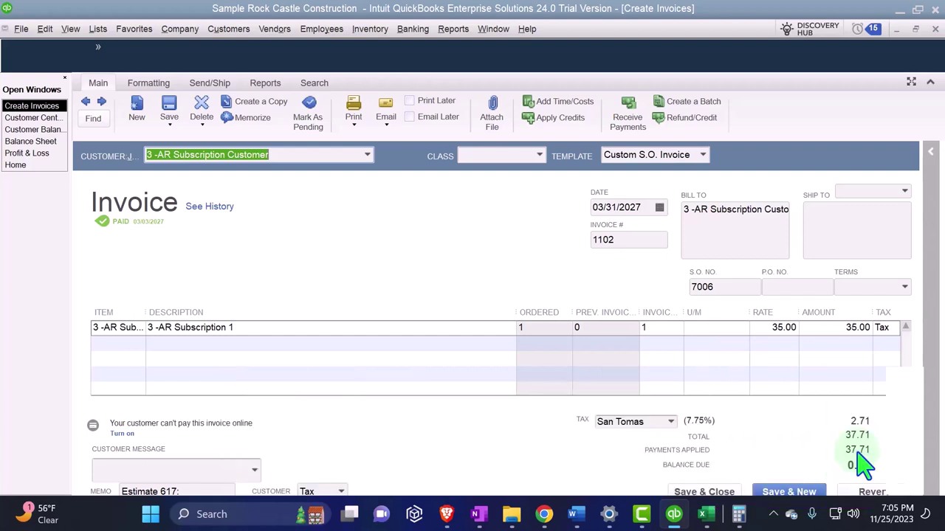
{"action": "left_click", "coordinate": [725, 491]}
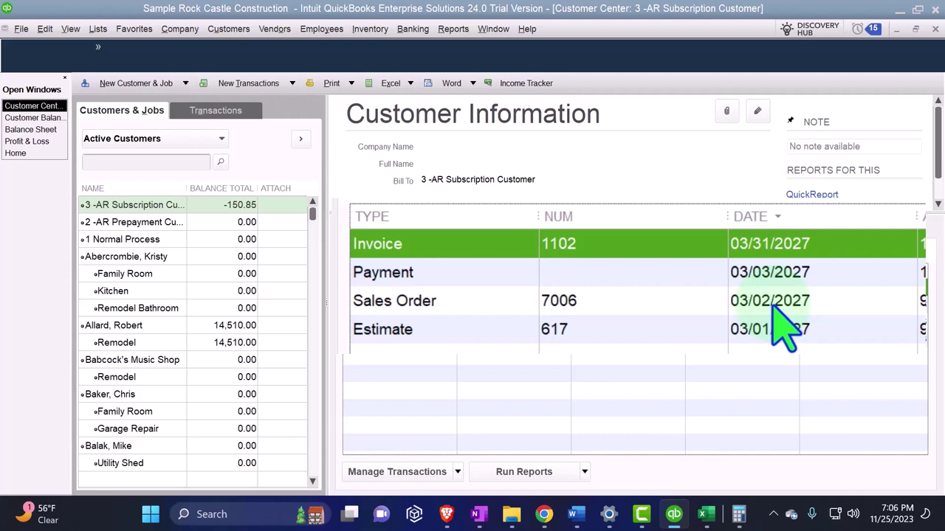
{"action": "left_click", "coordinate": [22, 153]}
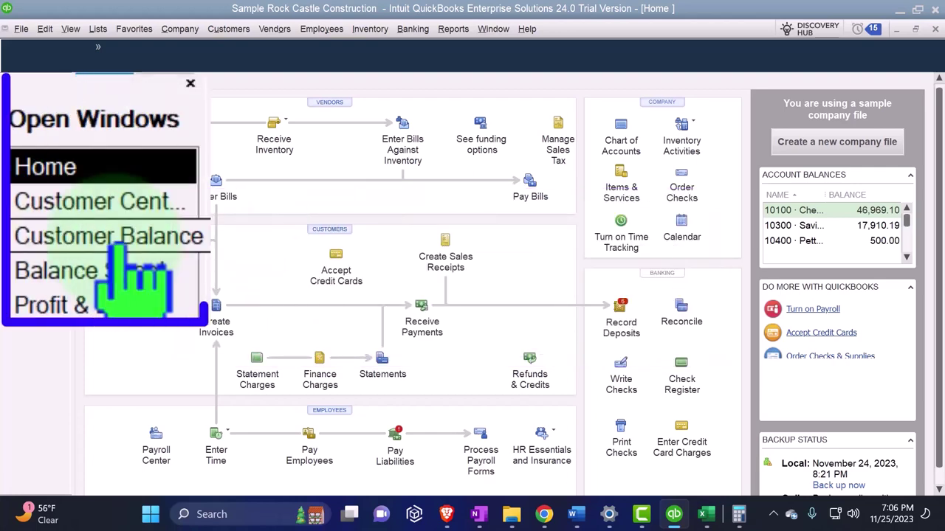
{"action": "left_click", "coordinate": [126, 244]}
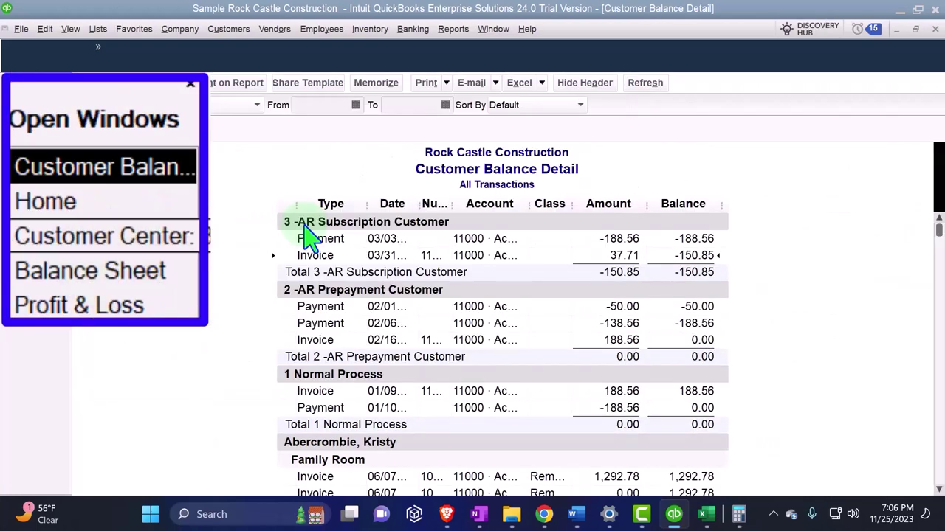
{"action": "left_click", "coordinate": [140, 240]}
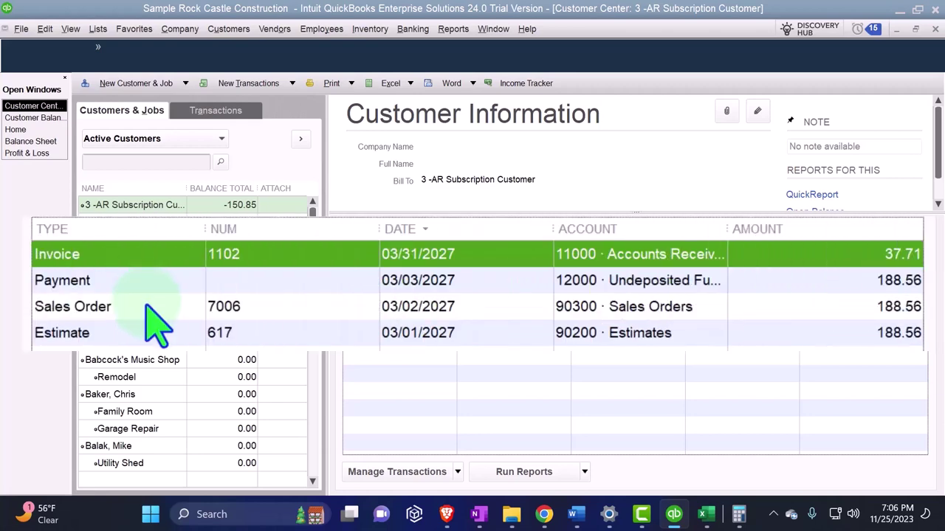
- Start an invoice from sales order 7006 that bills only selected items
{"action": "double_click", "coordinate": [147, 305]}
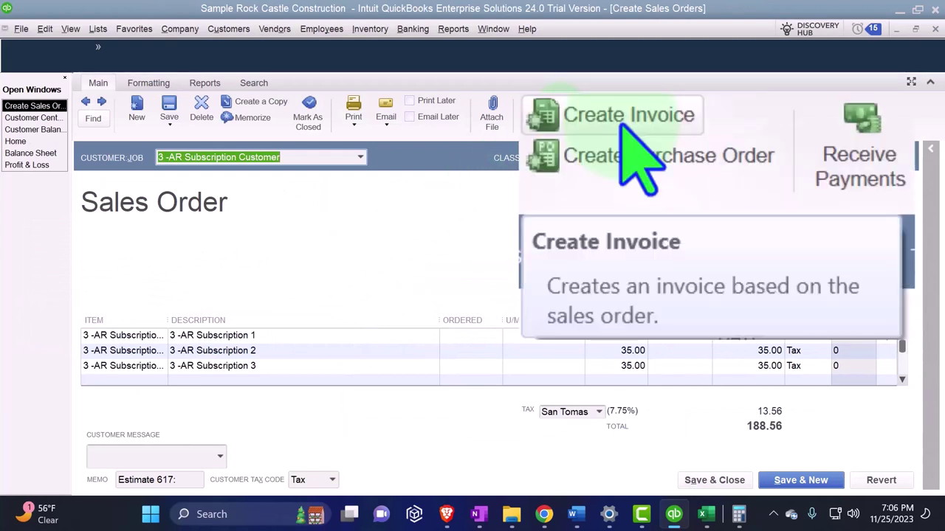
{"action": "left_click", "coordinate": [561, 103]}
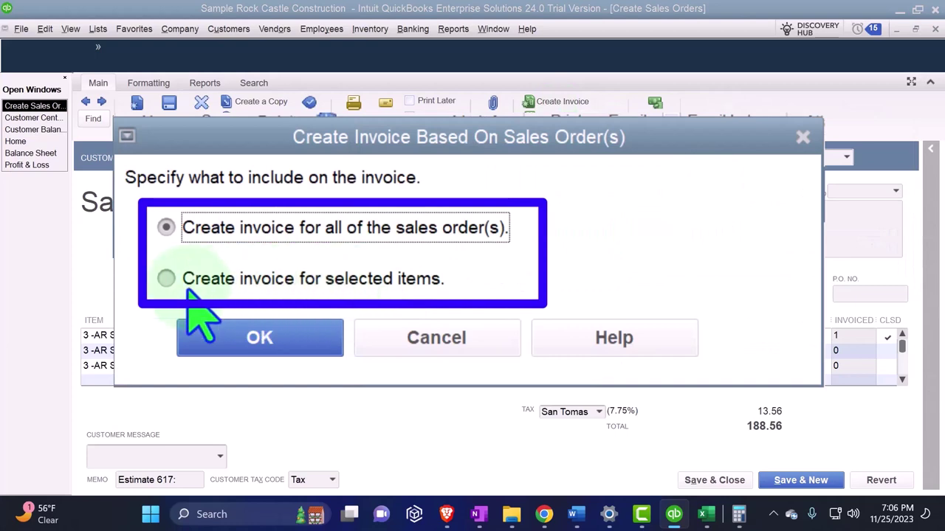
{"action": "left_click", "coordinate": [166, 278]}
{"action": "left_click", "coordinate": [236, 343]}
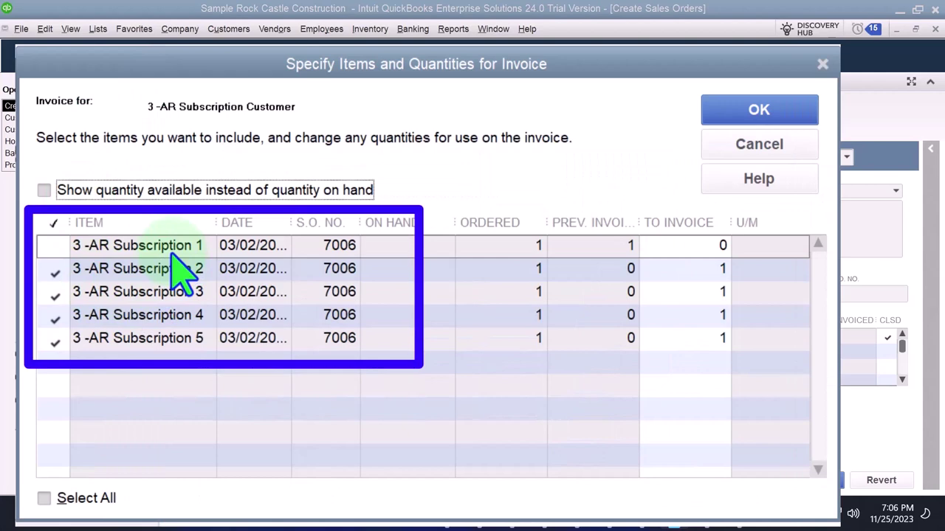
- Uncheck Subscriptions 3, 4 and 5 so invoice 1103 bills only Subscription 2
{"action": "left_click", "coordinate": [53, 293]}
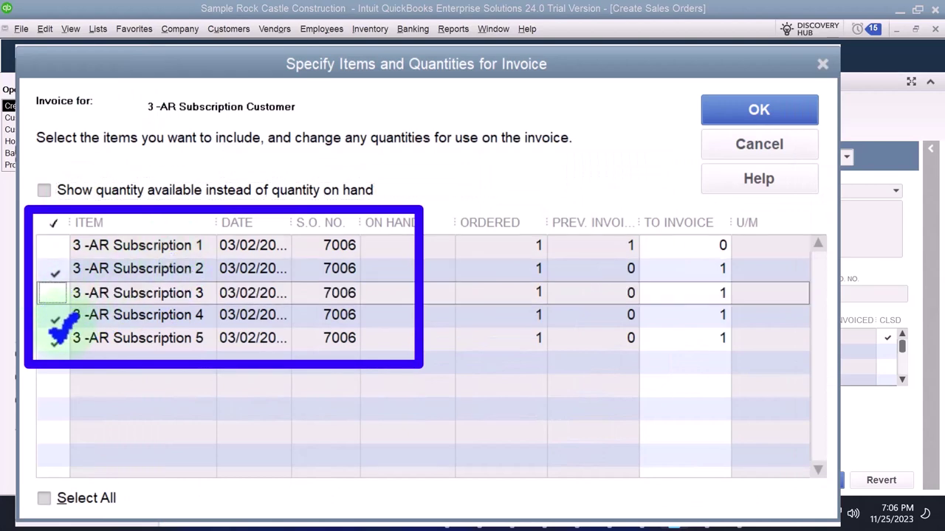
{"action": "left_click", "coordinate": [53, 316]}
{"action": "left_click", "coordinate": [54, 339]}
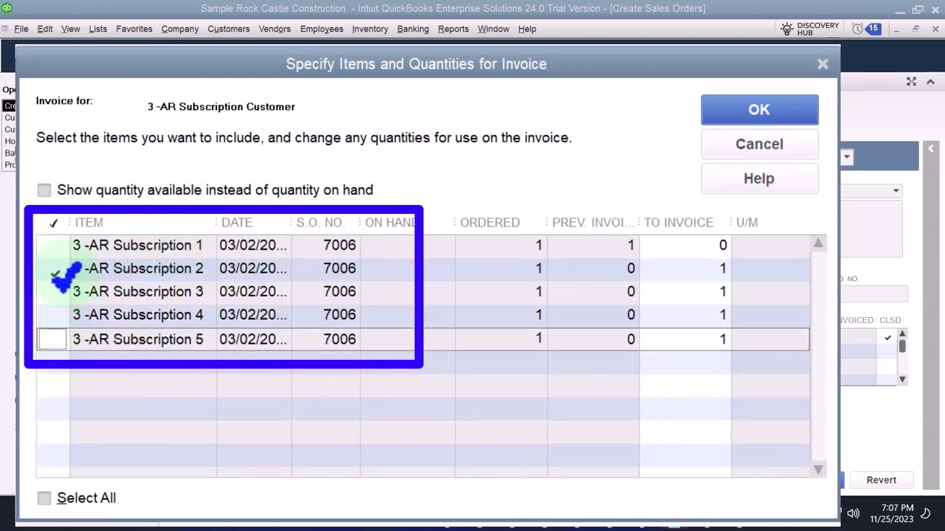
{"action": "left_click", "coordinate": [749, 117]}
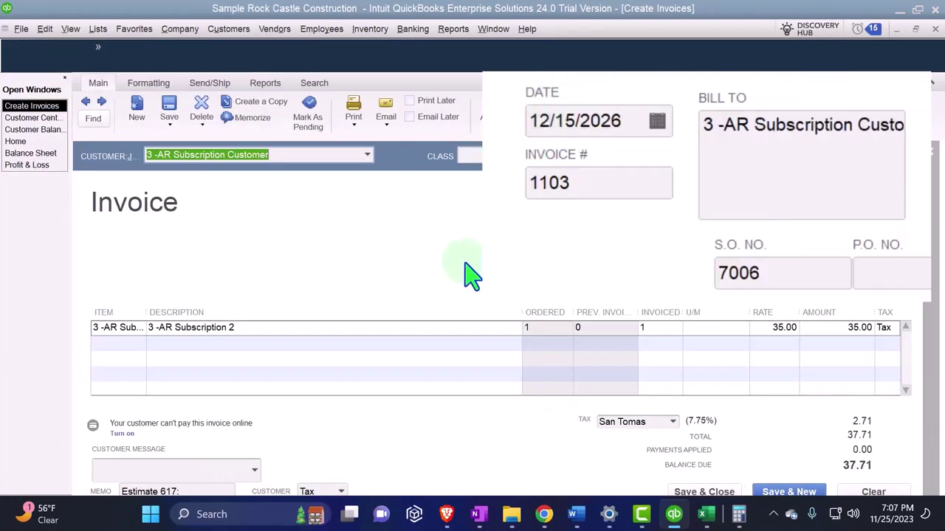
- Date invoice 1103 04/30/2027, leaving a 37.71 balance due
{"action": "key", "text": "Tab"}
{"action": "key", "text": "Tab"}
{"action": "key", "text": "Tab"}
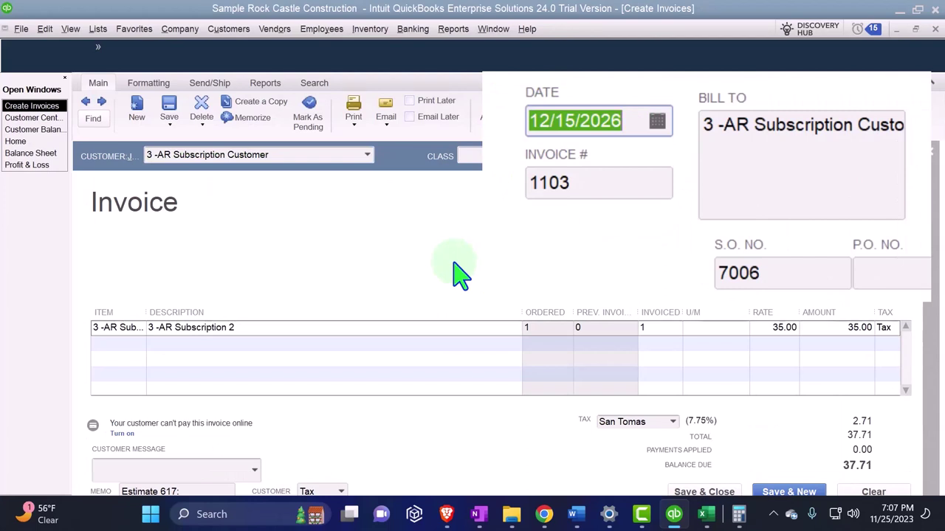
{"action": "type", "text": "0430"}
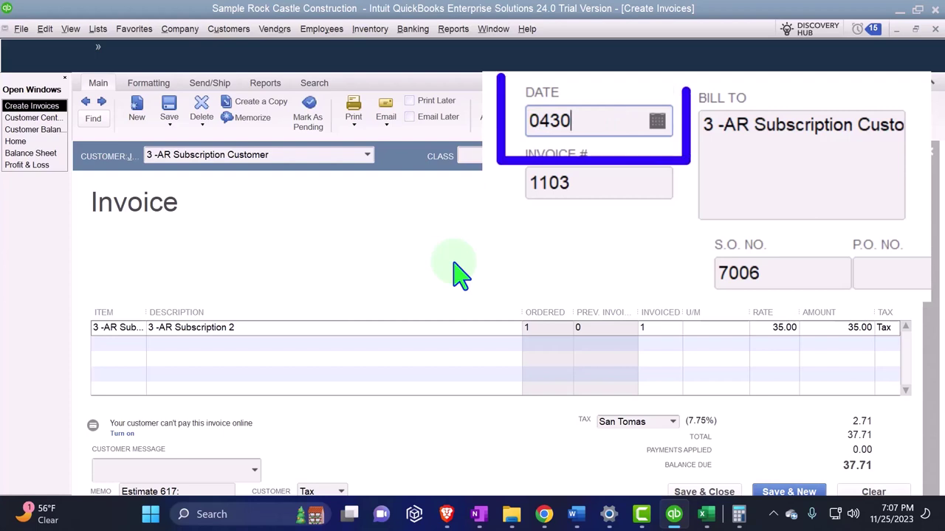
{"action": "key", "text": "Tab"}
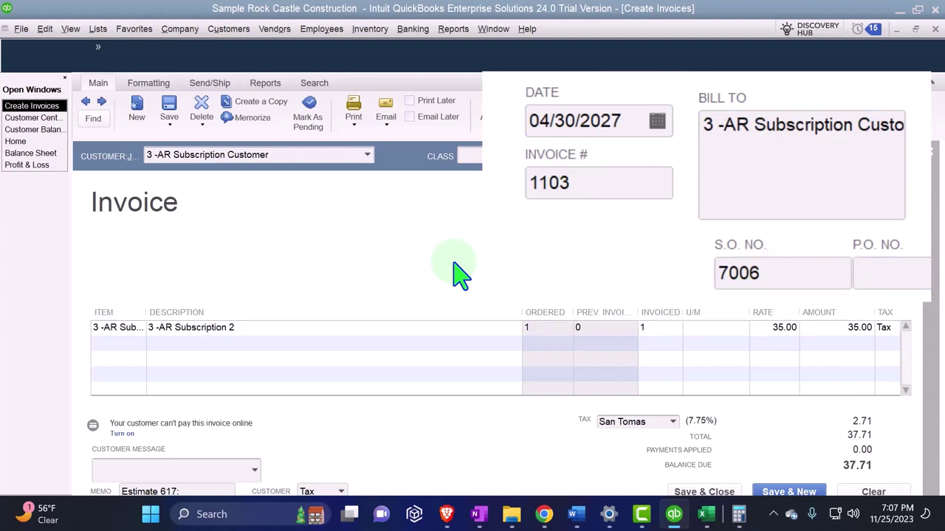
{"action": "key", "text": "Tab"}
{"action": "key", "text": "Tab"}
{"action": "key", "text": "Tab"}
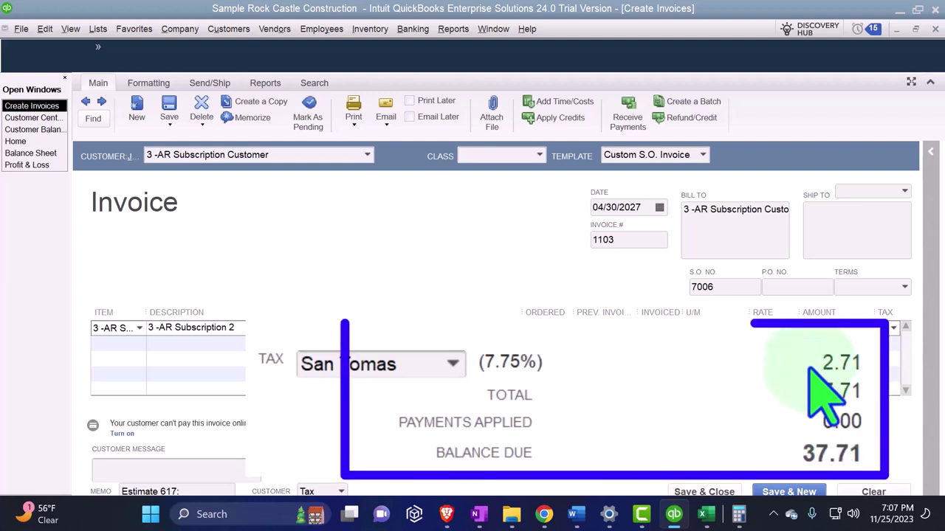
- In Excel, copy the Invoice Month 1 label into A14 and change it to 'Invoice Month 2'
{"action": "left_click", "coordinate": [705, 514]}
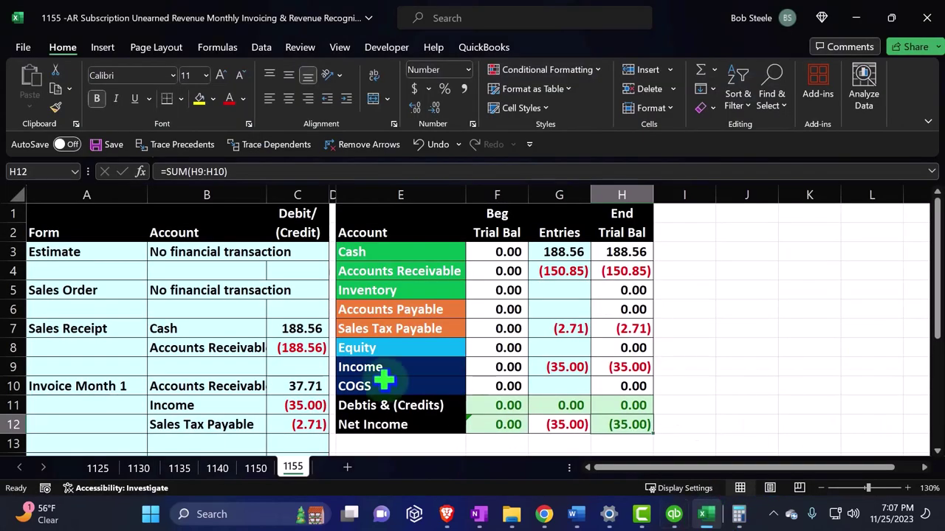
{"action": "scroll", "coordinate": [222, 354], "scroll_direction": "down", "scroll_amount": 1}
{"action": "left_click", "coordinate": [92, 279]}
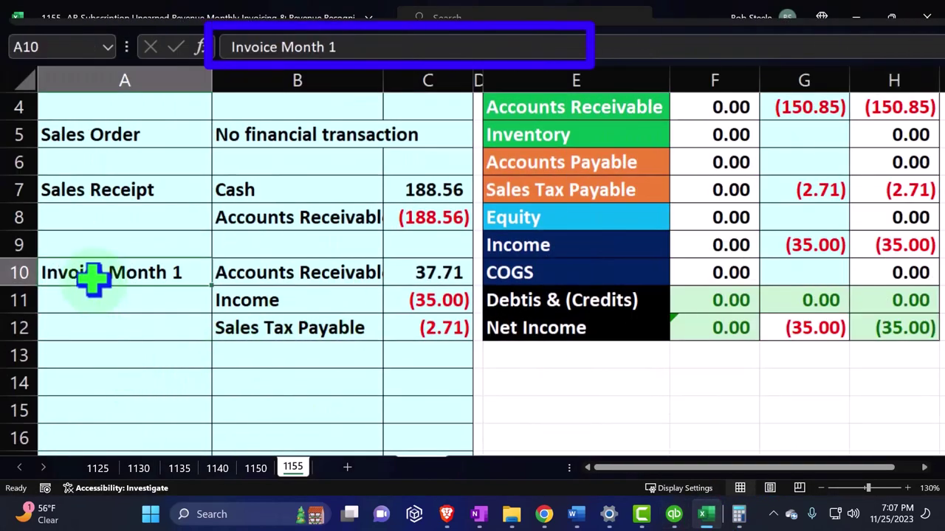
{"action": "key", "text": "ctrl+c"}
{"action": "left_click", "coordinate": [123, 376]}
{"action": "key", "text": "ctrl+v"}
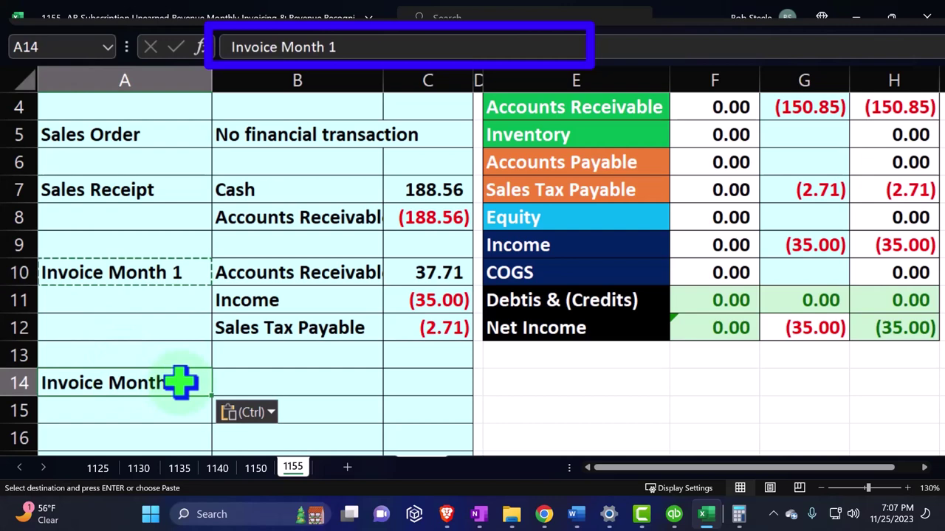
{"action": "double_click", "coordinate": [182, 381]}
{"action": "key", "text": "BackSpace"}
{"action": "type", "text": "2"}
{"action": "key", "text": "Return"}
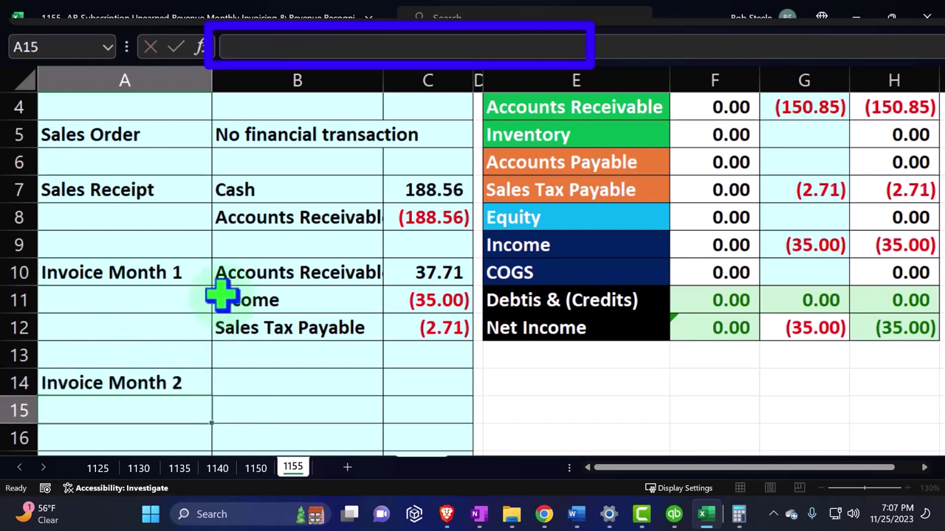
- Fill B14:B16 with formulas referencing Accounts Receivable, Income and Sales Tax Payable above
{"action": "key", "text": "Up"}
{"action": "key", "text": "Right"}
{"action": "type", "text": "="}
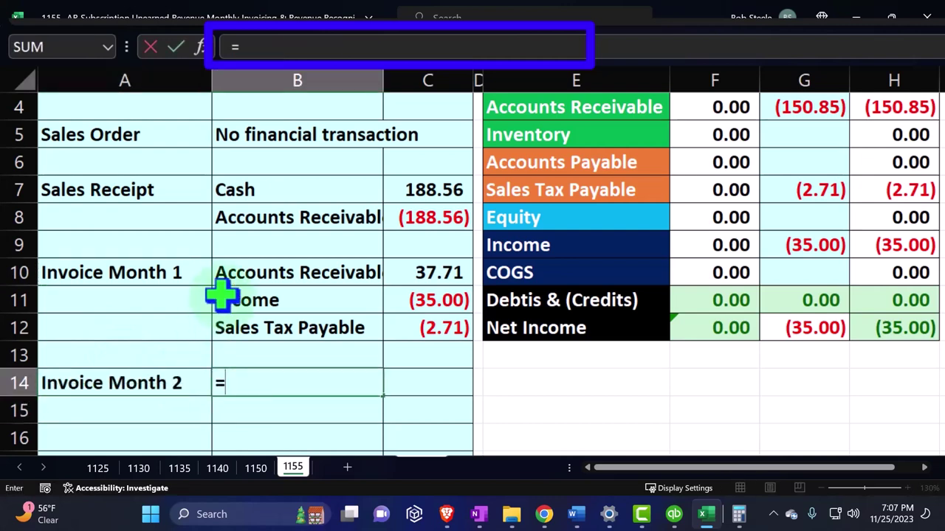
{"action": "key", "text": "Up"}
{"action": "key", "text": "Up"}
{"action": "key", "text": "Up"}
{"action": "key", "text": "Up"}
{"action": "key", "text": "Return"}
{"action": "type", "text": "+"}
{"action": "key", "text": "Up"}
{"action": "key", "text": "Up"}
{"action": "key", "text": "Up"}
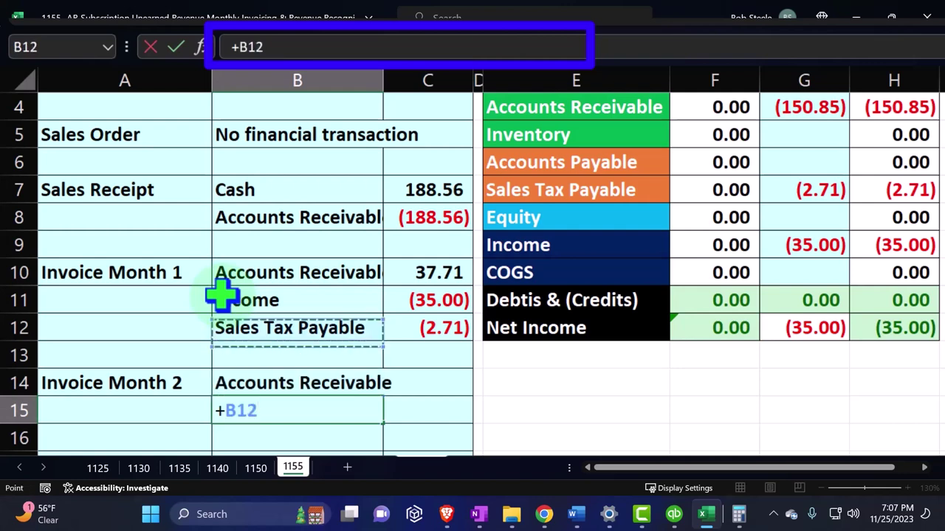
{"action": "key", "text": "Up"}
{"action": "key", "text": "Return"}
{"action": "type", "text": "+"}
{"action": "key", "text": "Up"}
{"action": "key", "text": "Up"}
{"action": "key", "text": "Up"}
{"action": "key", "text": "Up"}
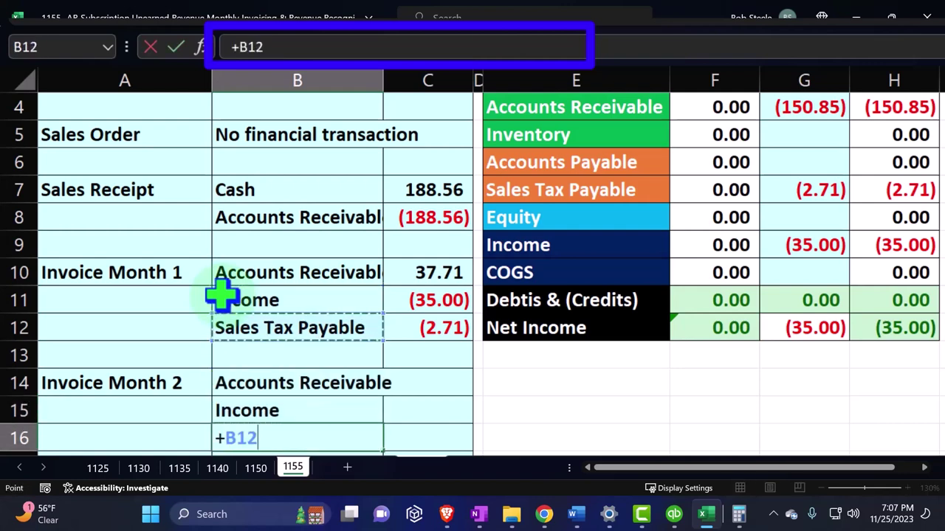
{"action": "key", "text": "Return"}
{"action": "key", "text": "Right"}
{"action": "key", "text": "Up"}
{"action": "key", "text": "Up"}
{"action": "key", "text": "Up"}
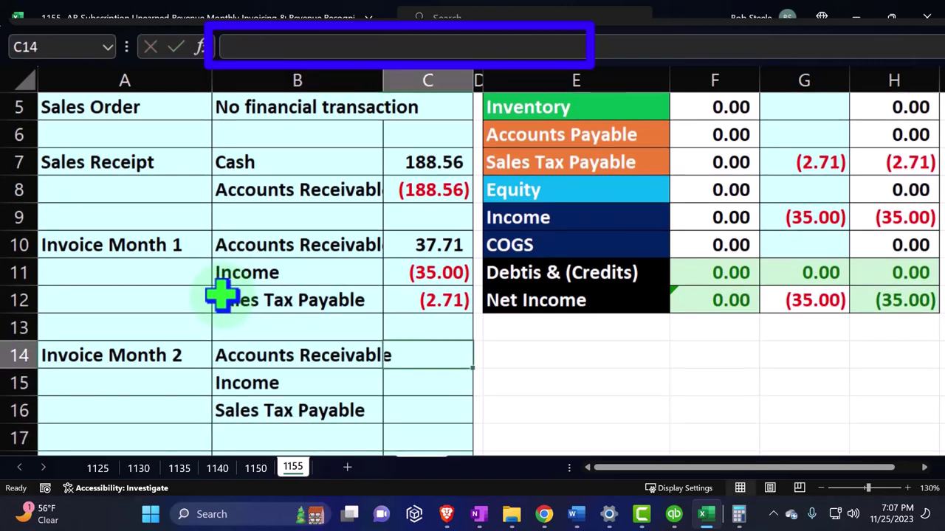
- Fill C14:C16 with formulas copying month 1's amounts: 37.71, (35.00) and (2.71)
{"action": "type", "text": "="}
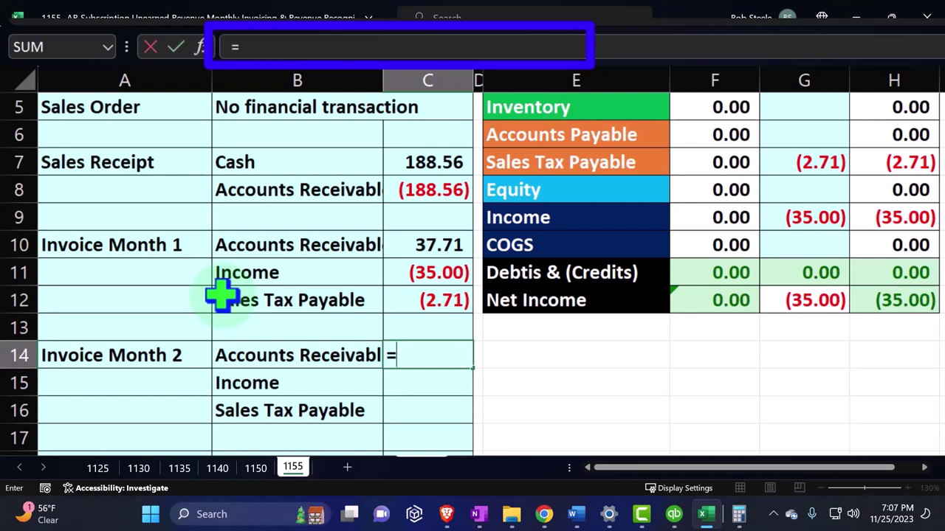
{"action": "key", "text": "Up"}
{"action": "key", "text": "Up"}
{"action": "key", "text": "Up"}
{"action": "key", "text": "Up"}
{"action": "key", "text": "Return"}
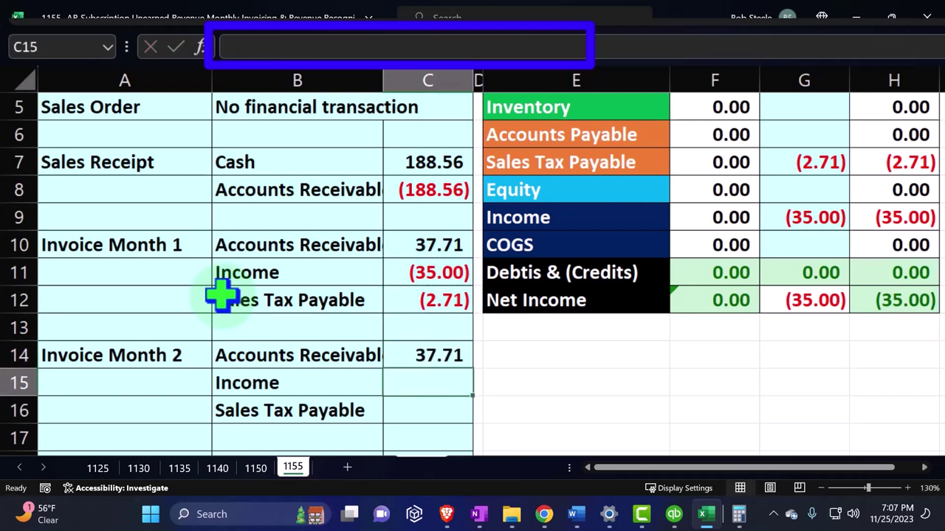
{"action": "type", "text": "+"}
{"action": "key", "text": "Up"}
{"action": "key", "text": "Up"}
{"action": "key", "text": "Up"}
{"action": "key", "text": "Up"}
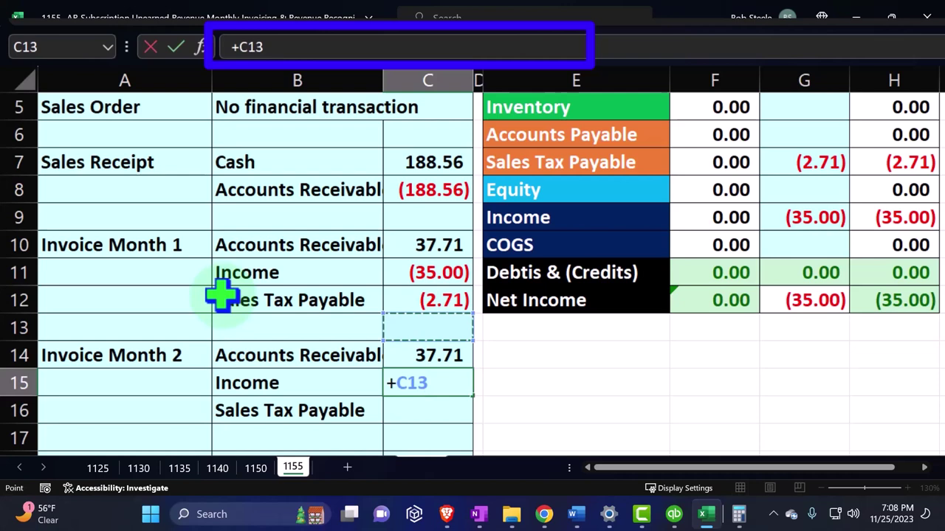
{"action": "key", "text": "Return"}
{"action": "type", "text": "+"}
{"action": "key", "text": "Up"}
{"action": "key", "text": "Up"}
{"action": "key", "text": "Up"}
{"action": "key", "text": "Up"}
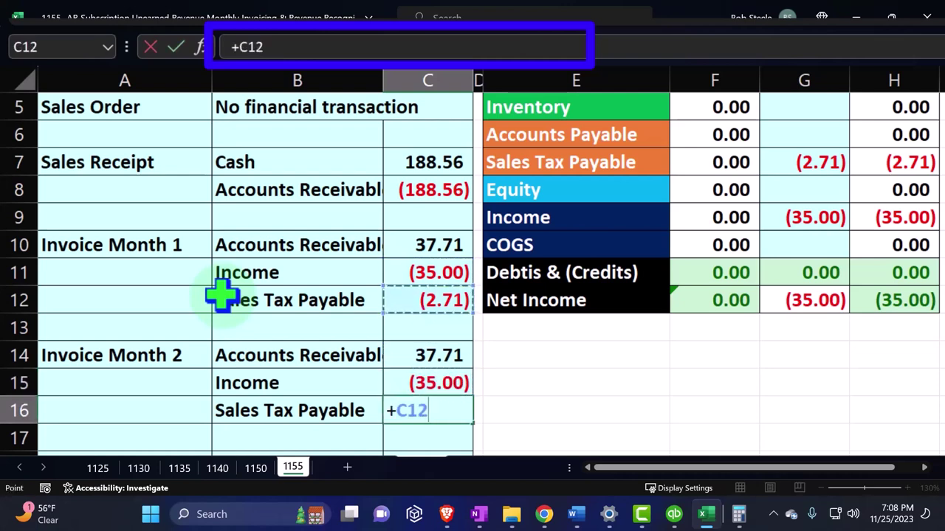
{"action": "key", "text": "Return"}
{"action": "left_click_drag", "start_coordinate": [310, 354], "coordinate": [439, 357]}
- Set the Entries receivable total in G4 to =C8+C10+C14
{"action": "scroll", "coordinate": [432, 354], "scroll_direction": "up", "scroll_amount": 1}
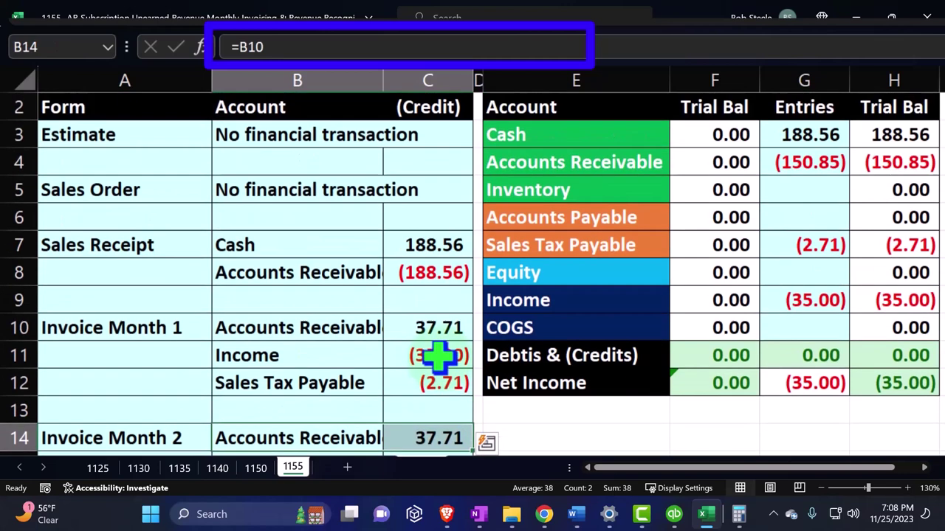
{"action": "left_click", "coordinate": [812, 162]}
{"action": "type", "text": "=C8+C10+"}
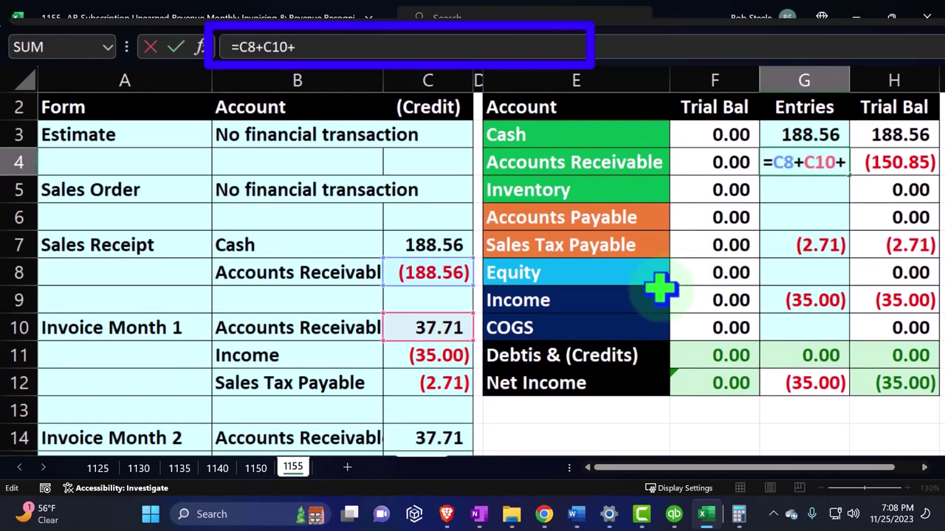
{"action": "scroll", "coordinate": [660, 289], "scroll_direction": "down", "scroll_amount": 1}
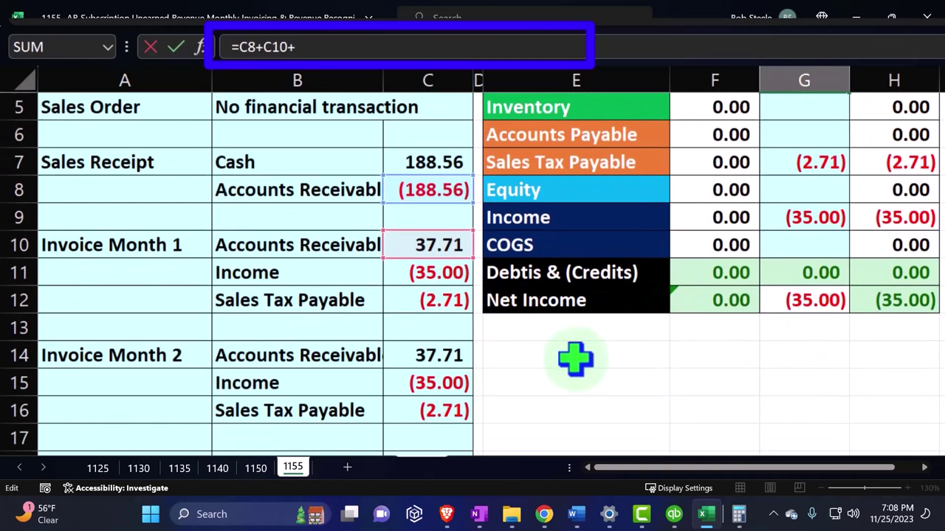
{"action": "left_click", "coordinate": [433, 355]}
{"action": "key", "text": "Return"}
- Set the income total in G9 to =C11+C15, giving (70.00)
{"action": "scroll", "coordinate": [479, 343], "scroll_direction": "up", "scroll_amount": 1}
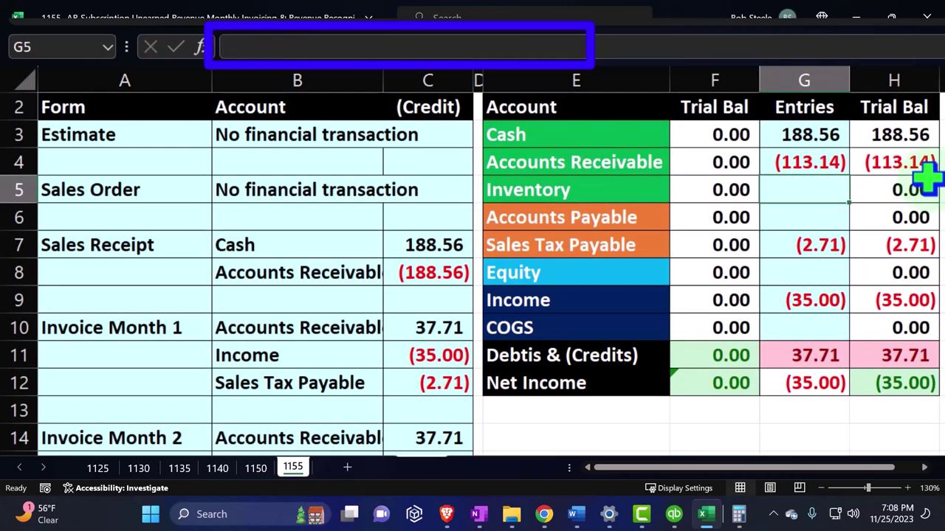
{"action": "scroll", "coordinate": [925, 177], "scroll_direction": "down", "scroll_amount": 1}
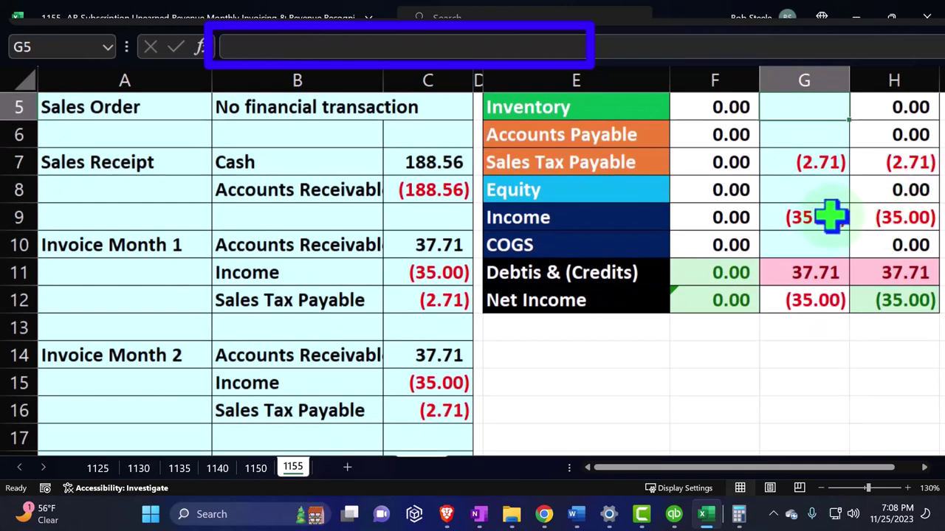
{"action": "left_click", "coordinate": [820, 214]}
{"action": "type", "text": "=C11"}
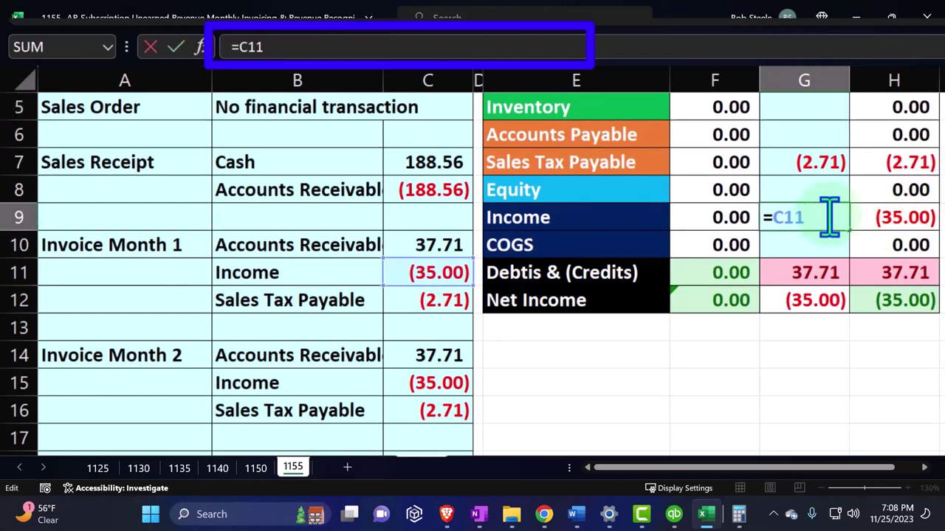
{"action": "type", "text": "+"}
{"action": "left_click", "coordinate": [446, 382]}
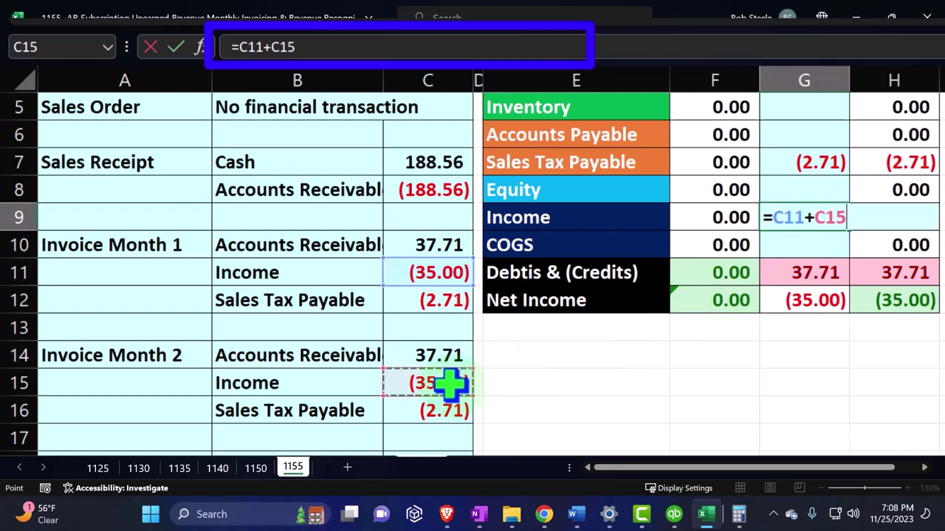
{"action": "key", "text": "Return"}
- Add C16 to the sales tax total in G7, giving (5.43)
{"action": "left_click", "coordinate": [447, 408]}
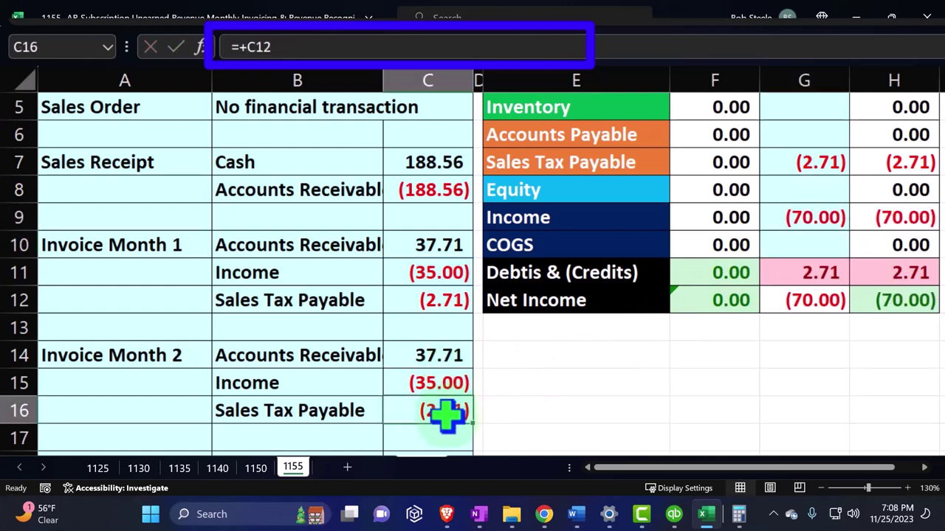
{"action": "double_click", "coordinate": [830, 162]}
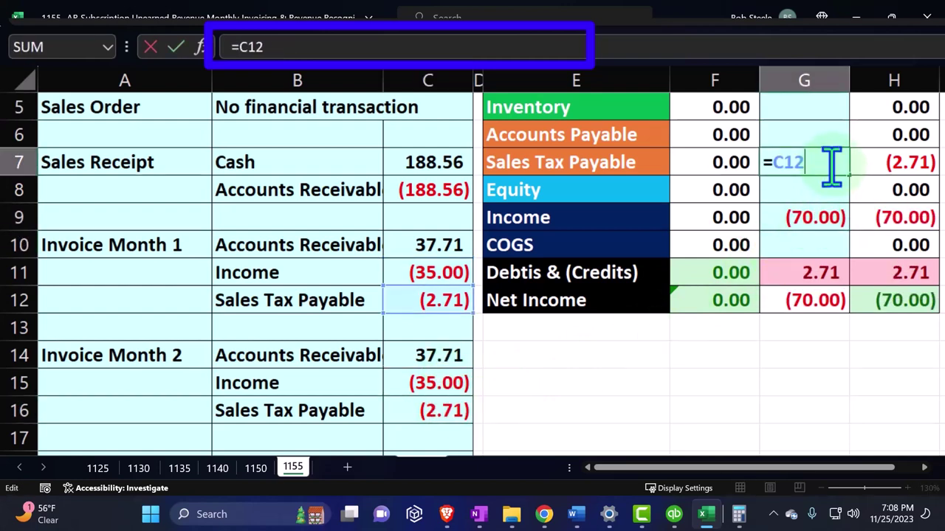
{"action": "type", "text": "+"}
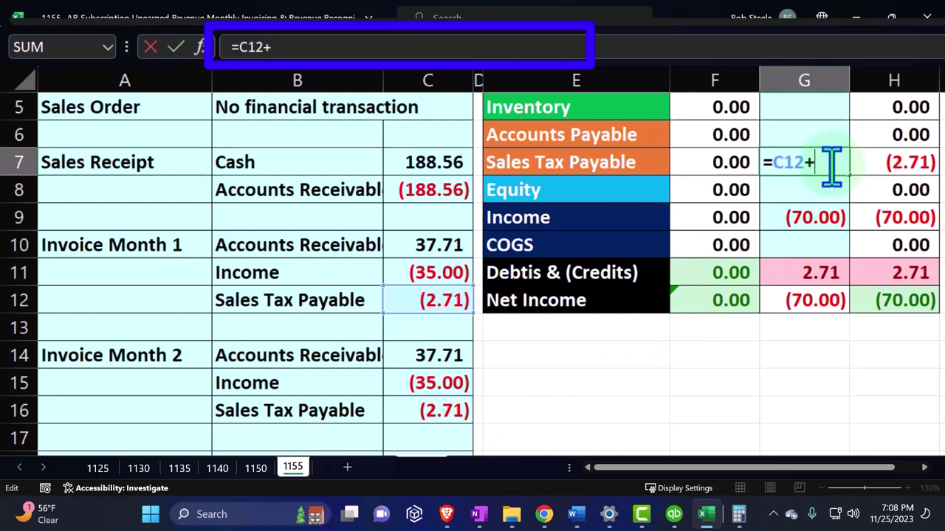
{"action": "left_click", "coordinate": [453, 410]}
{"action": "key", "text": "Return"}
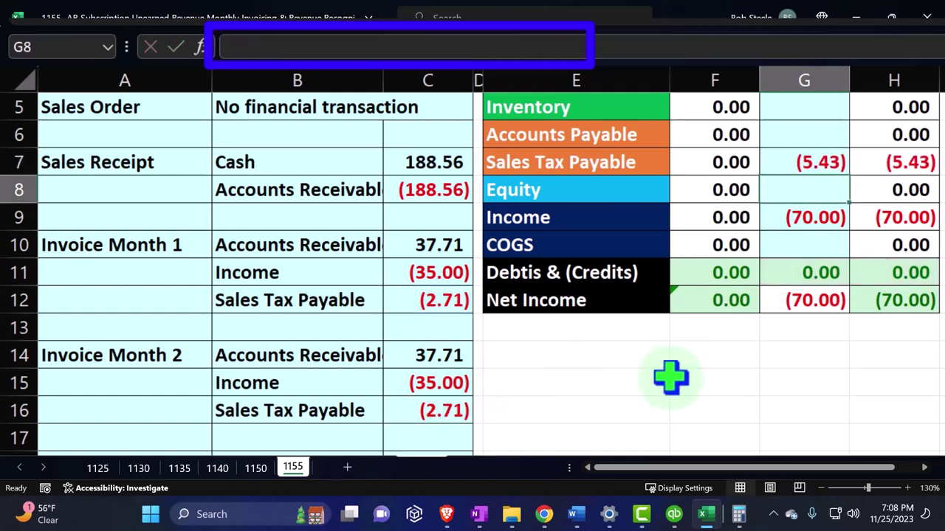
- Back in QuickBooks, save and close invoice 1103 for 37.71
{"action": "left_click", "coordinate": [707, 515]}
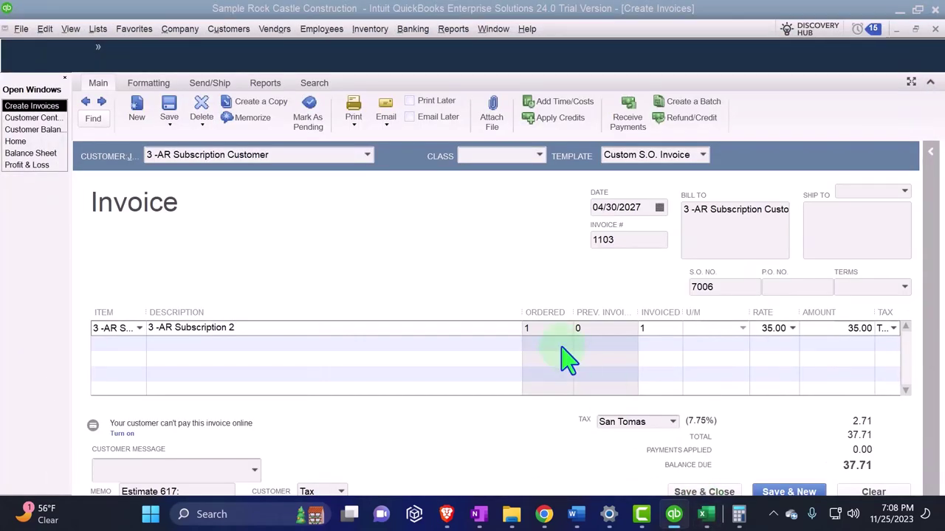
{"action": "left_click", "coordinate": [542, 443]}
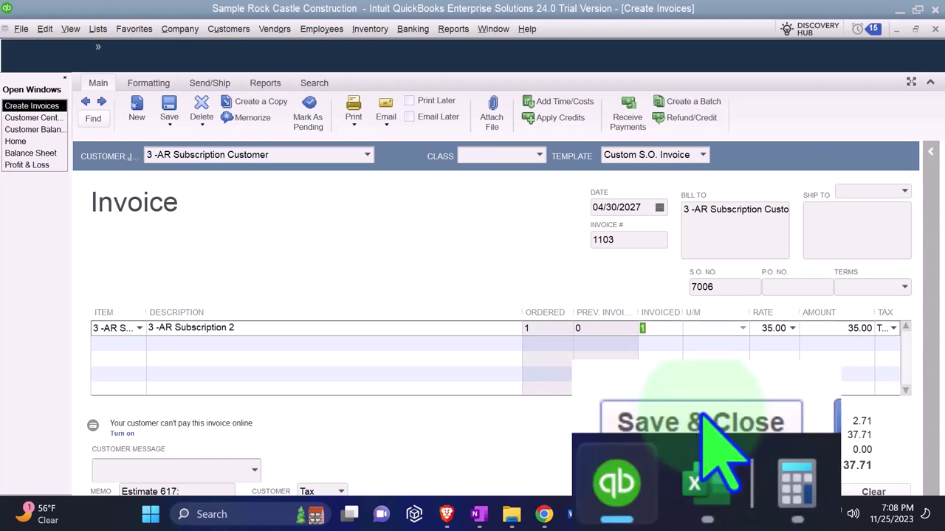
{"action": "left_click", "coordinate": [706, 490]}
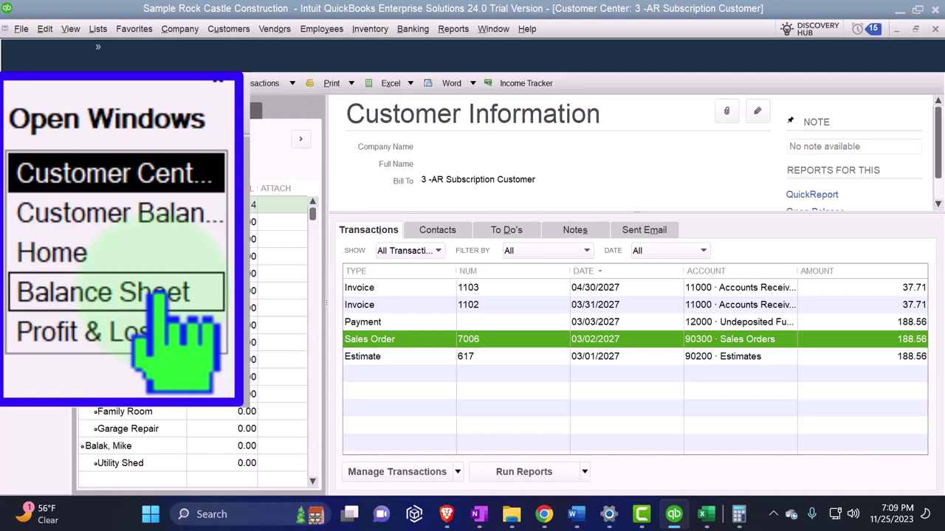
- Check the Balance Sheet's Accounts Receivable detail, then view the January–April 2027 Profit & Loss
{"action": "left_click", "coordinate": [52, 146]}
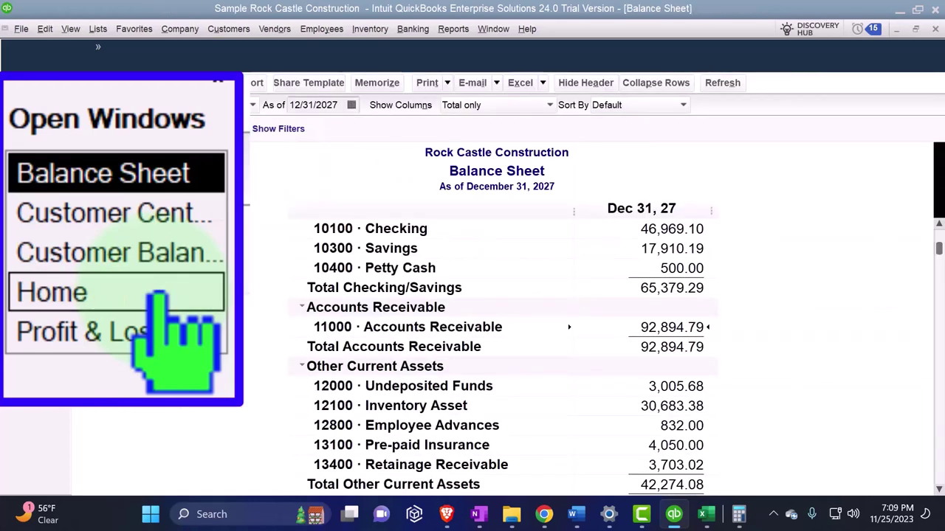
{"action": "left_click", "coordinate": [132, 215]}
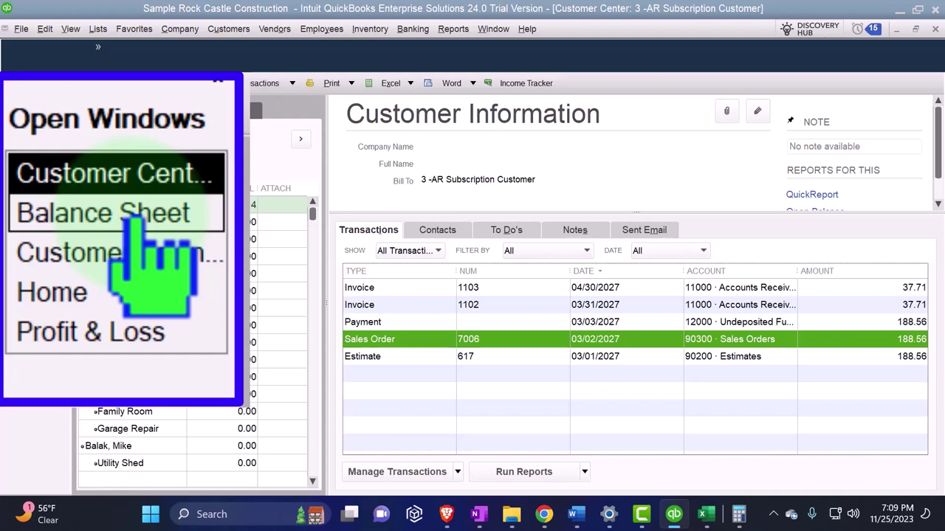
{"action": "left_click", "coordinate": [135, 218]}
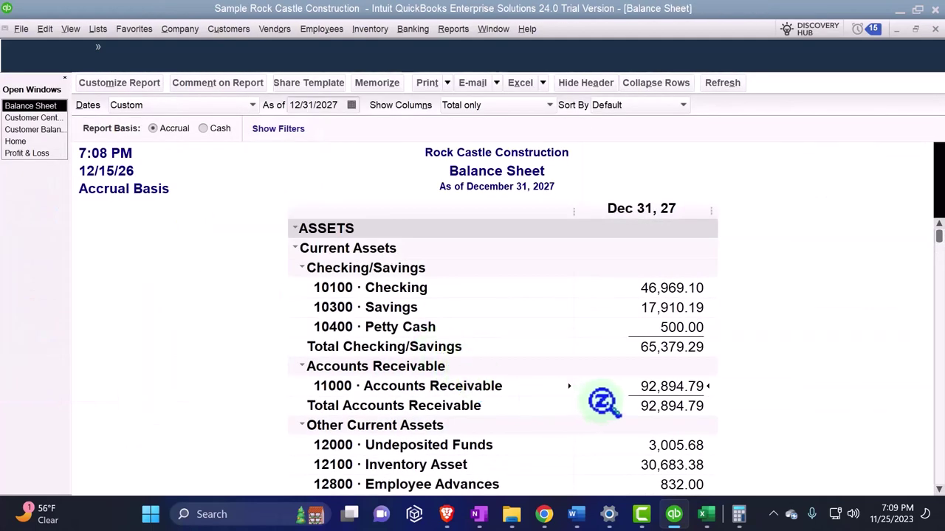
{"action": "double_click", "coordinate": [676, 386]}
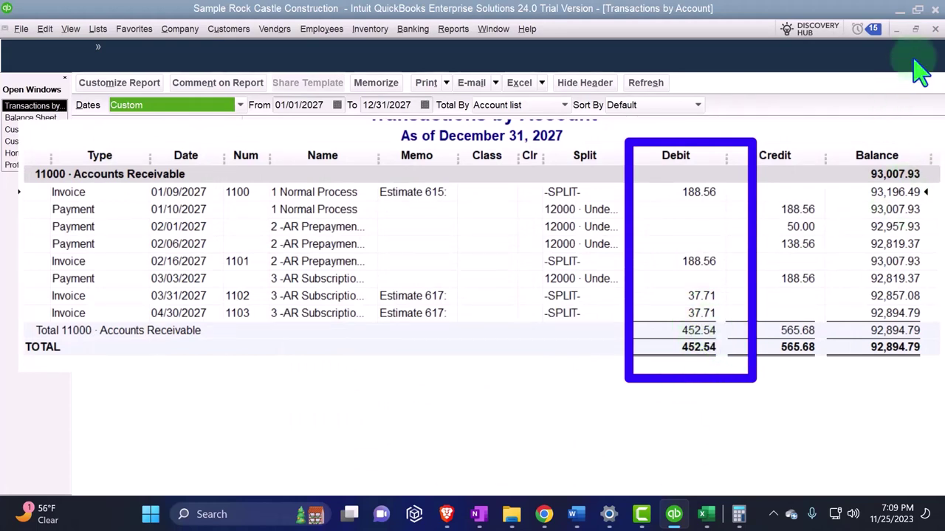
{"action": "left_click", "coordinate": [935, 29]}
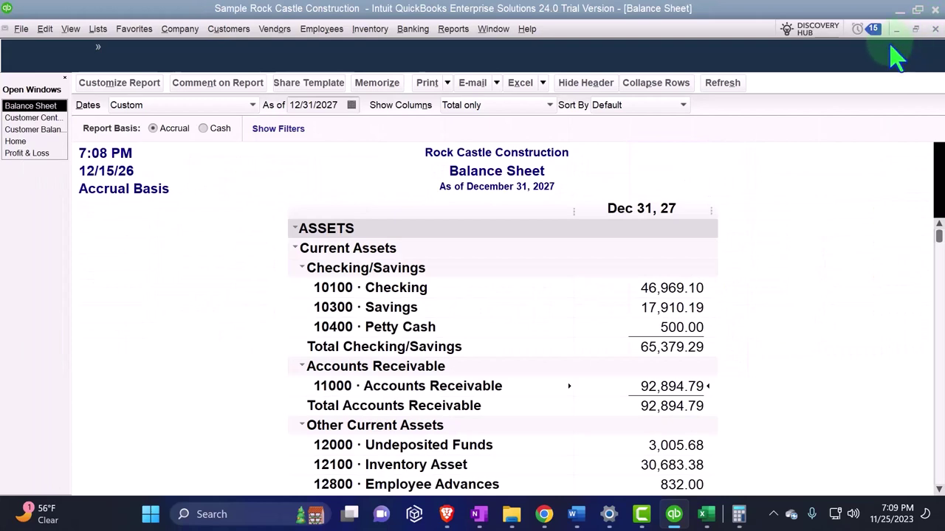
{"action": "left_click", "coordinate": [25, 152]}
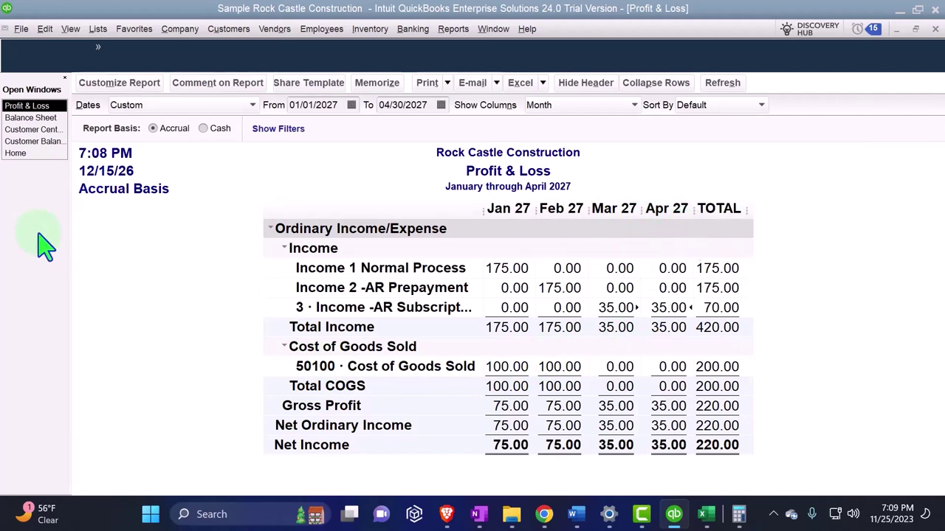
- View the Customer Balance Detail report showing the subscription customer's -113.14 balance
{"action": "left_click", "coordinate": [41, 141]}
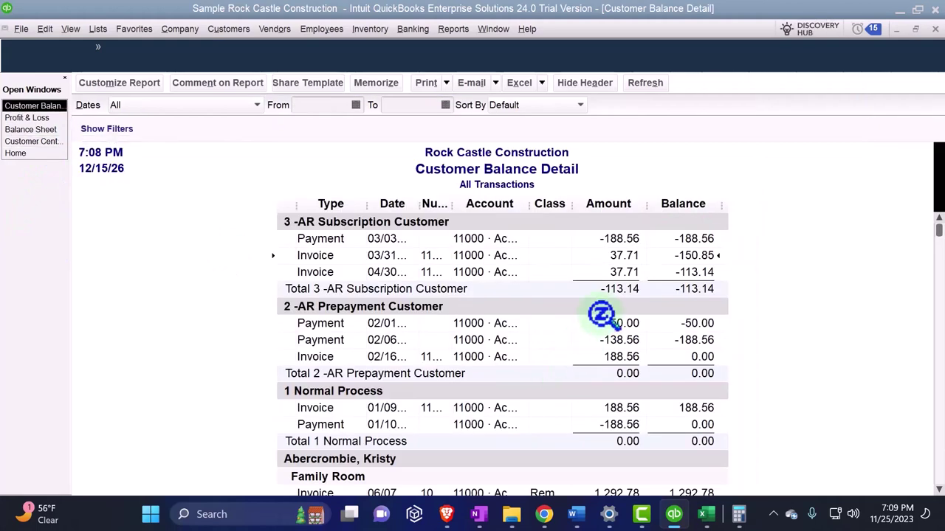
{"action": "left_click", "coordinate": [632, 254]}
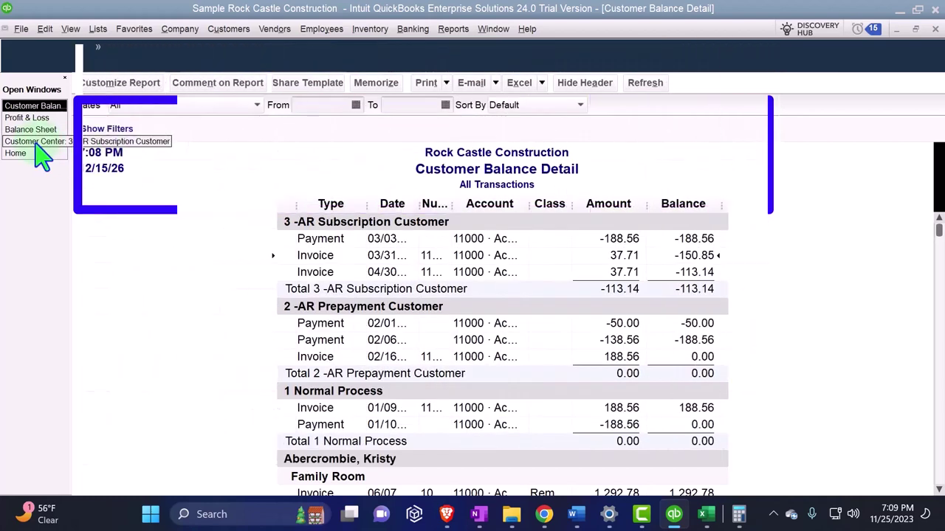
- From the customer's details, begin invoicing selected items of sales order 7006
{"action": "left_click", "coordinate": [37, 142]}
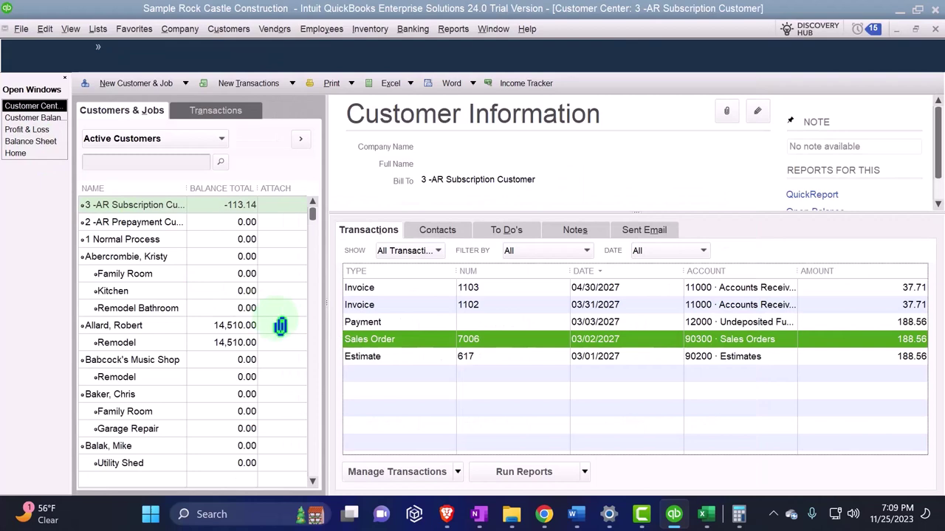
{"action": "double_click", "coordinate": [408, 339]}
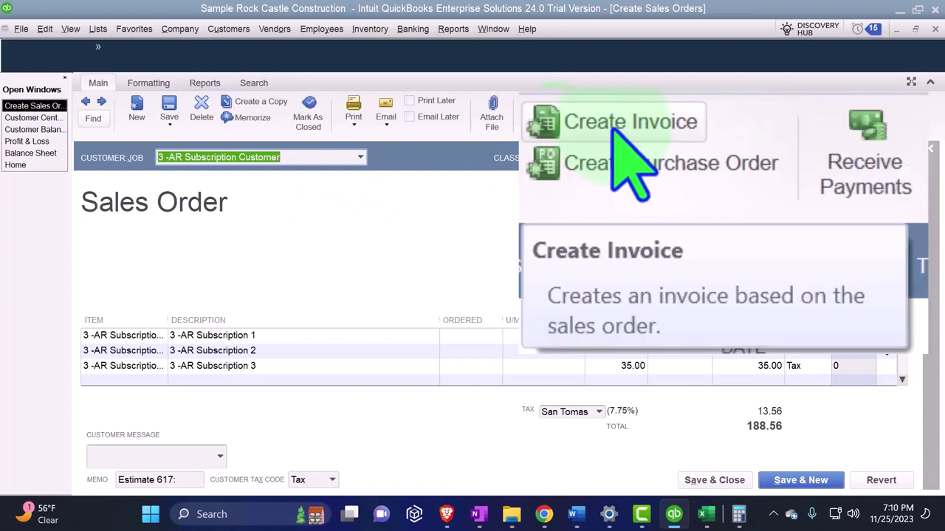
{"action": "left_click", "coordinate": [555, 104]}
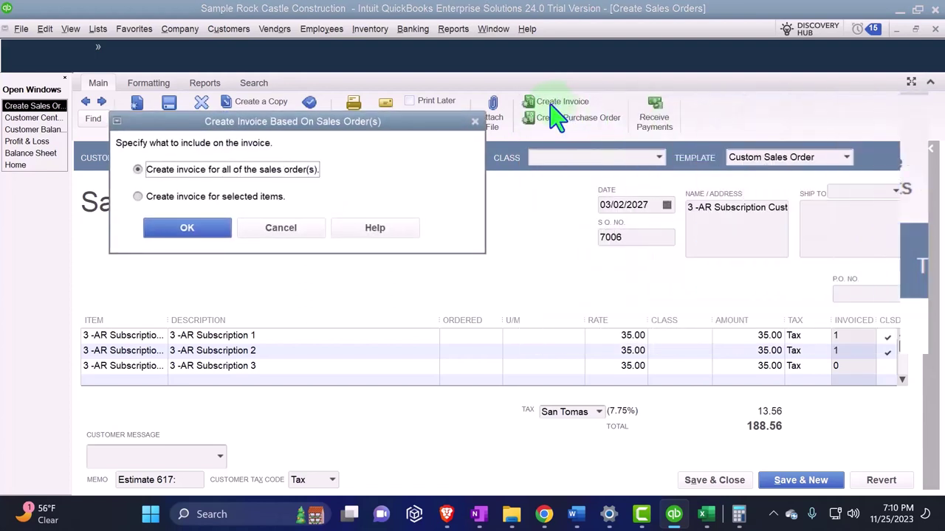
{"action": "left_click", "coordinate": [163, 271]}
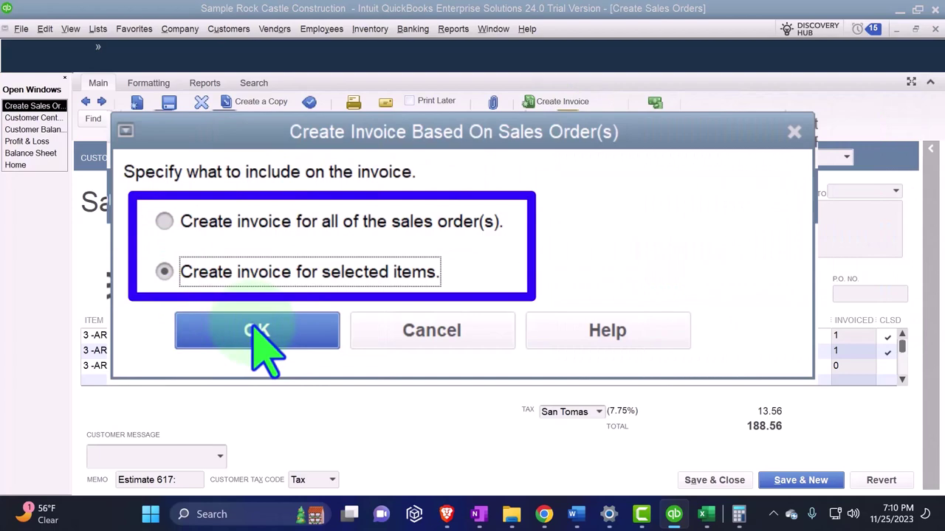
{"action": "left_click", "coordinate": [260, 339]}
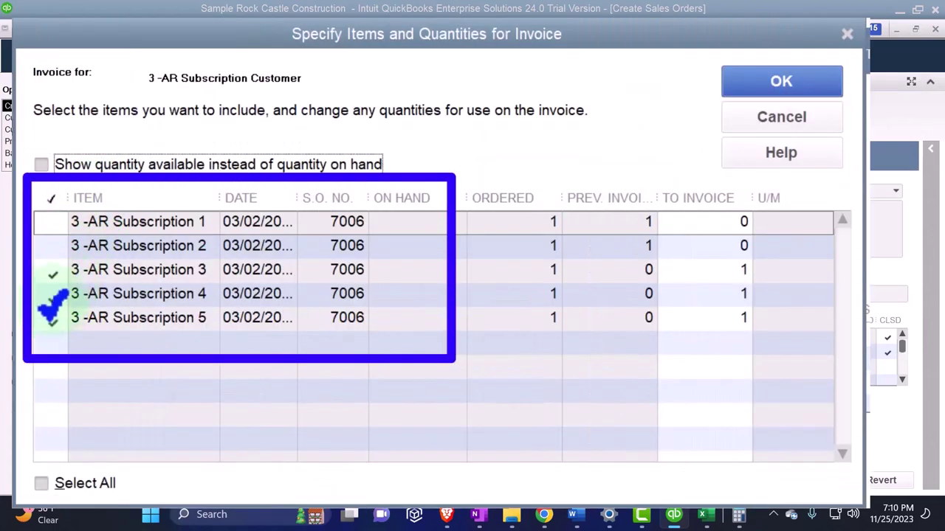